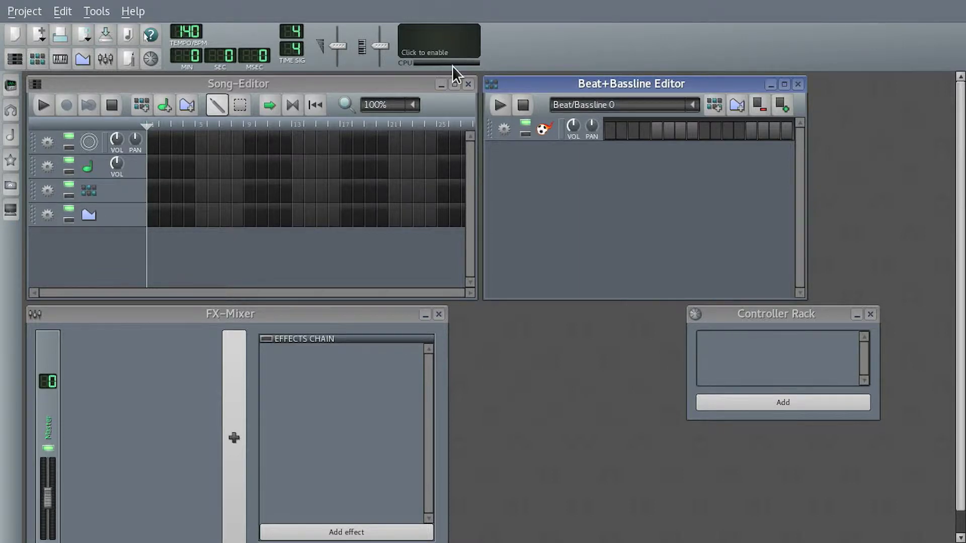
# - Delete the Beat+Bassline Editor's track plus the Song-Editor's extra, instrument and automation tracks
pyautogui.rightClick(512, 141)
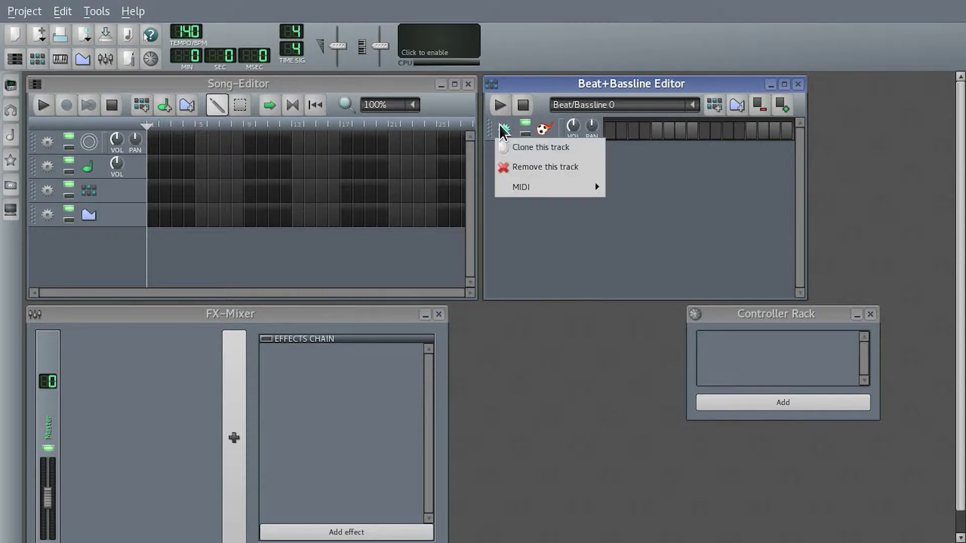
pyautogui.click(524, 160)
pyautogui.click(48, 147)
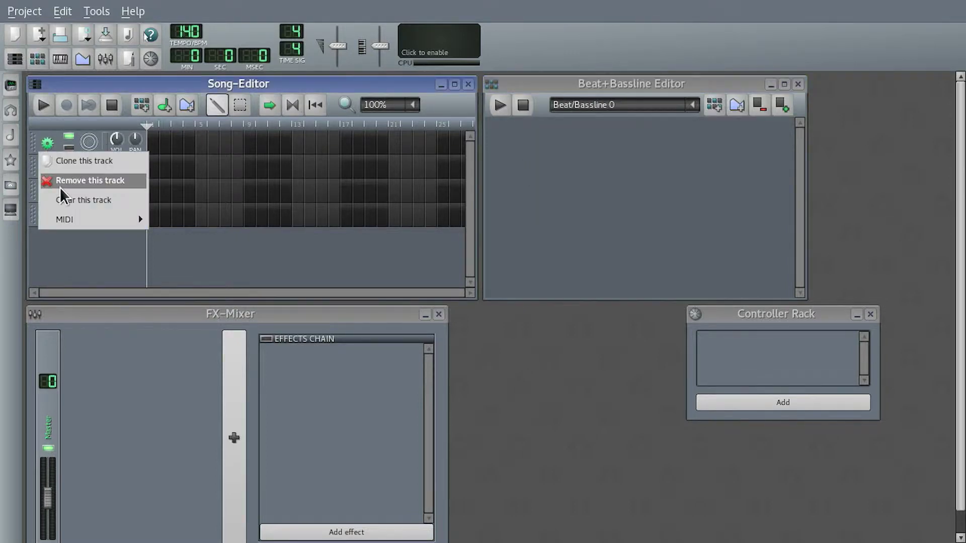
pyautogui.click(60, 183)
pyautogui.click(48, 144)
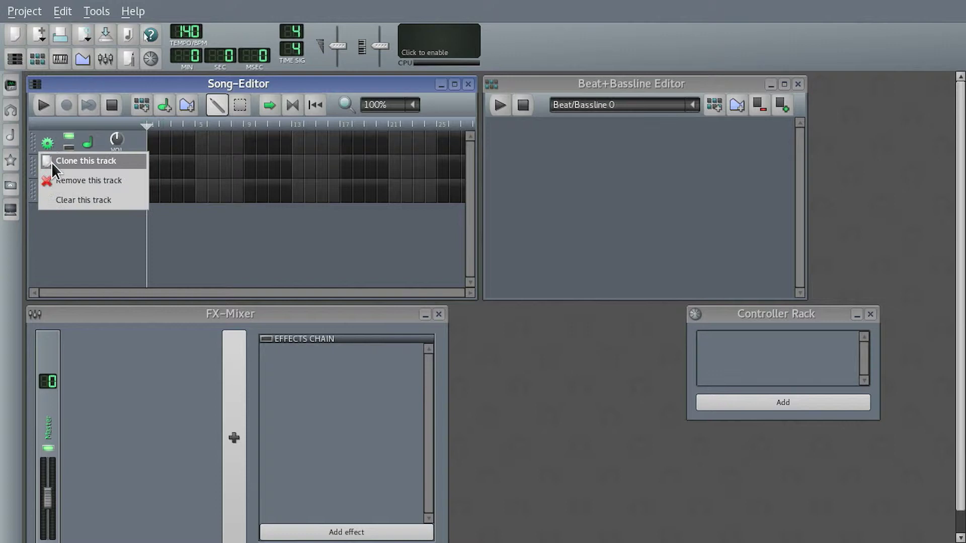
pyautogui.click(51, 177)
pyautogui.click(48, 168)
pyautogui.click(56, 204)
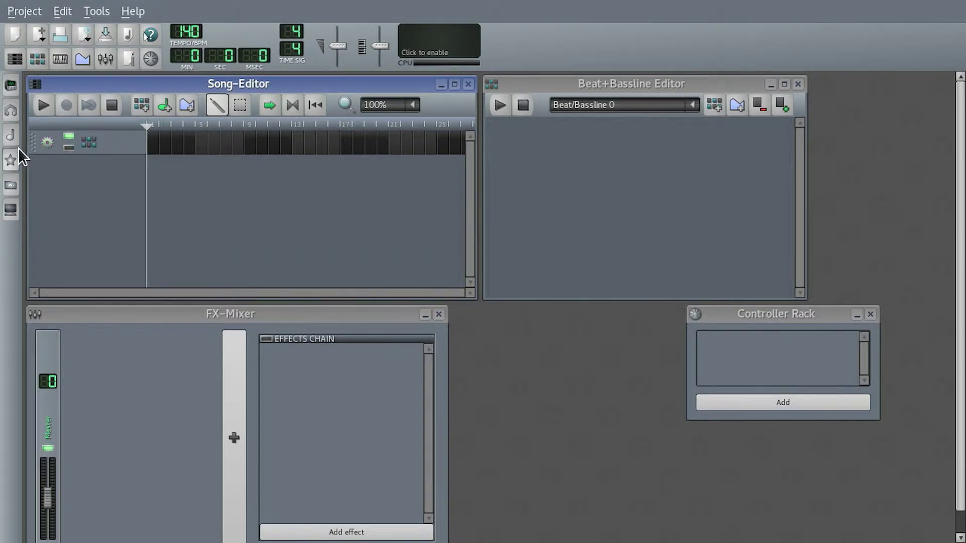
pyautogui.click(15, 159)
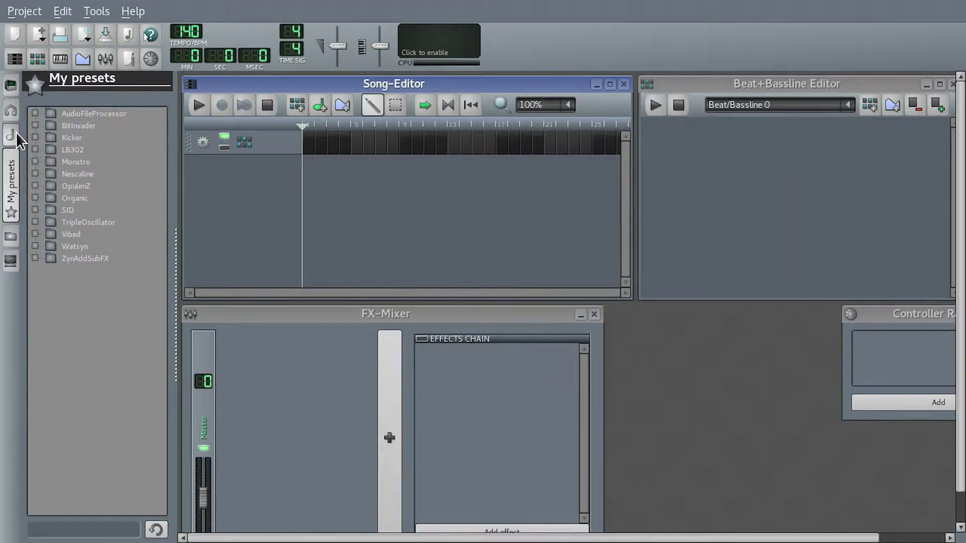
# - Preview the claps in the drums samples folder and drop clap04.ogg into the Beat+Bassline Editor
pyautogui.click(11, 135)
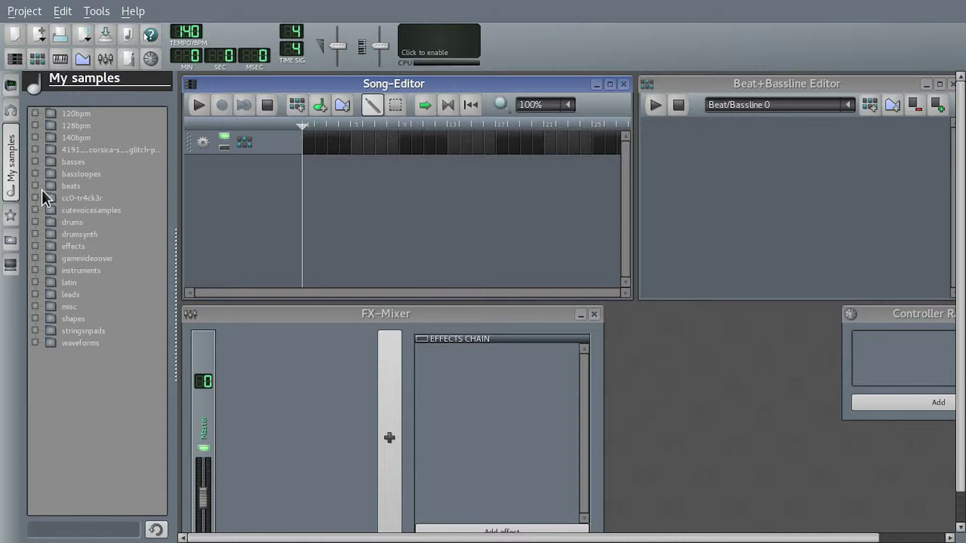
pyautogui.click(34, 221)
pyautogui.scroll(-2, 93, 250)
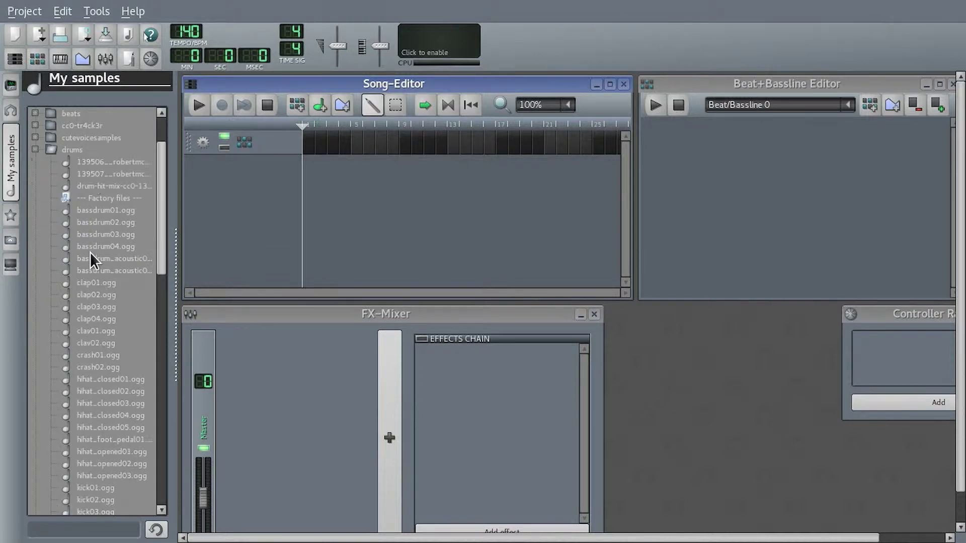
pyautogui.scroll(-3, 139, 352)
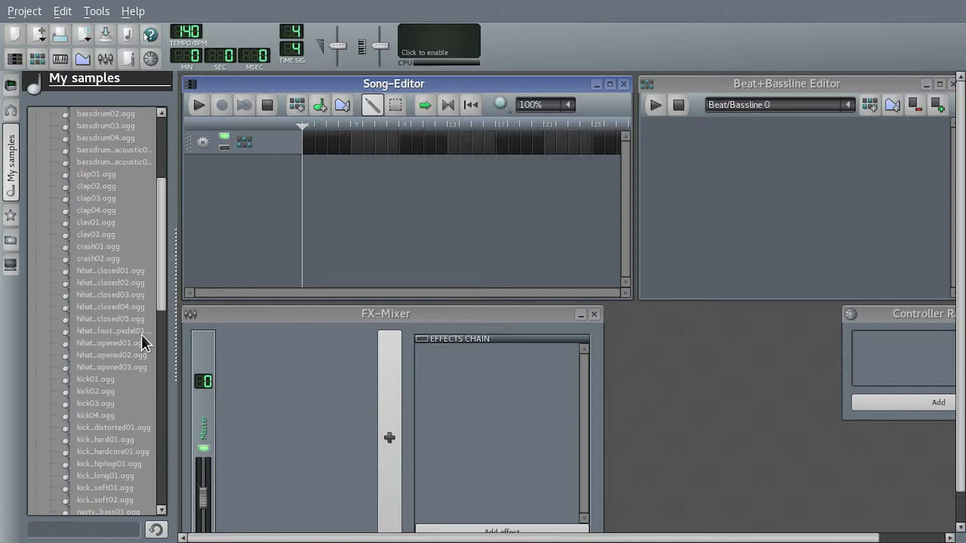
pyautogui.click(87, 176)
pyautogui.click(85, 211)
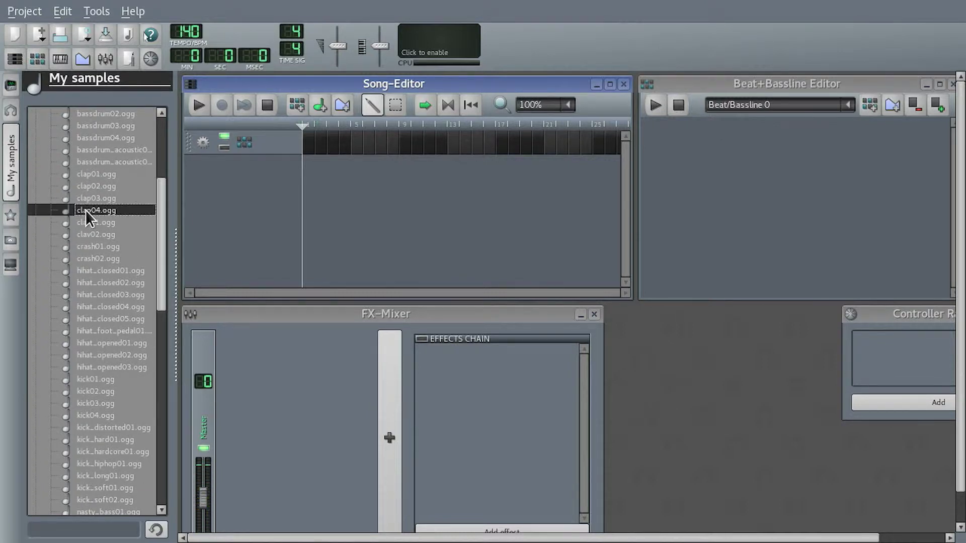
pyautogui.moveTo(85, 216); pyautogui.dragTo(705, 182)
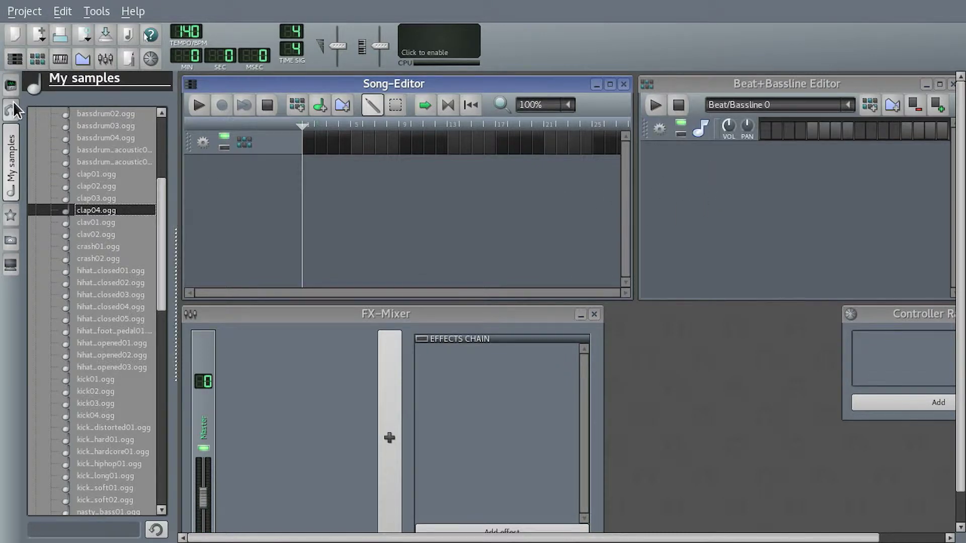
pyautogui.click(10, 161)
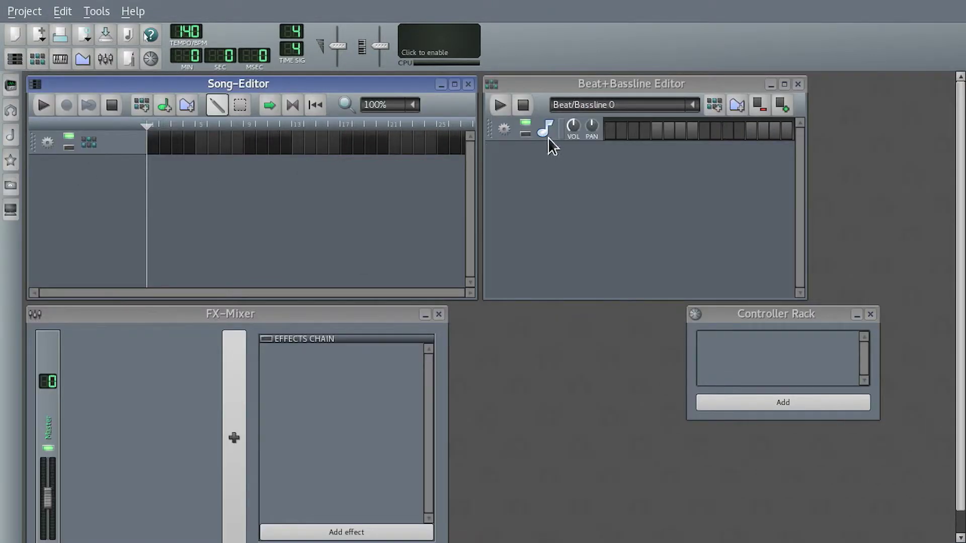
# - With the pattern playing, enable clap04 steps 1, 3, 4, 6 and 7, then stop
pyautogui.click(501, 105)
pyautogui.click(610, 132)
pyautogui.click(622, 132)
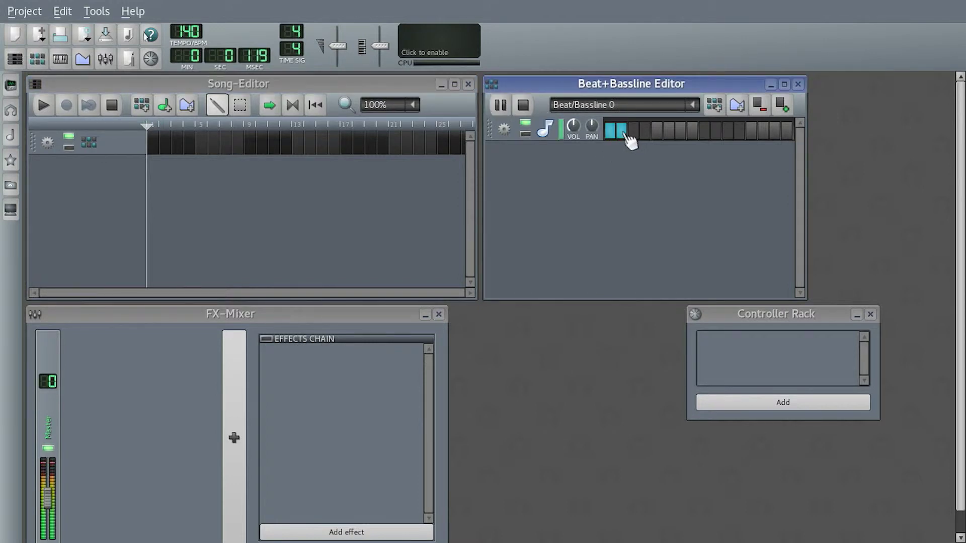
pyautogui.click(622, 131)
pyautogui.click(633, 131)
pyautogui.click(646, 132)
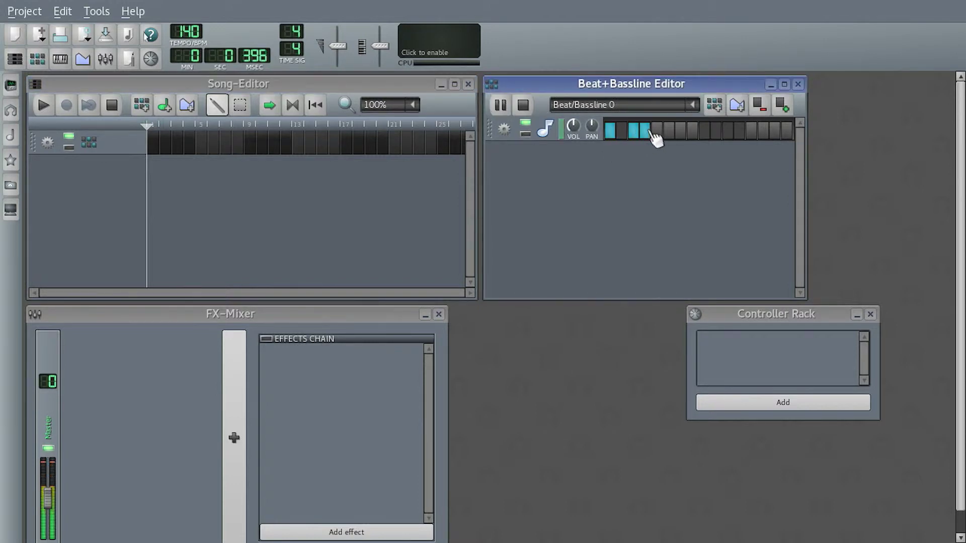
pyautogui.click(668, 132)
pyautogui.click(680, 131)
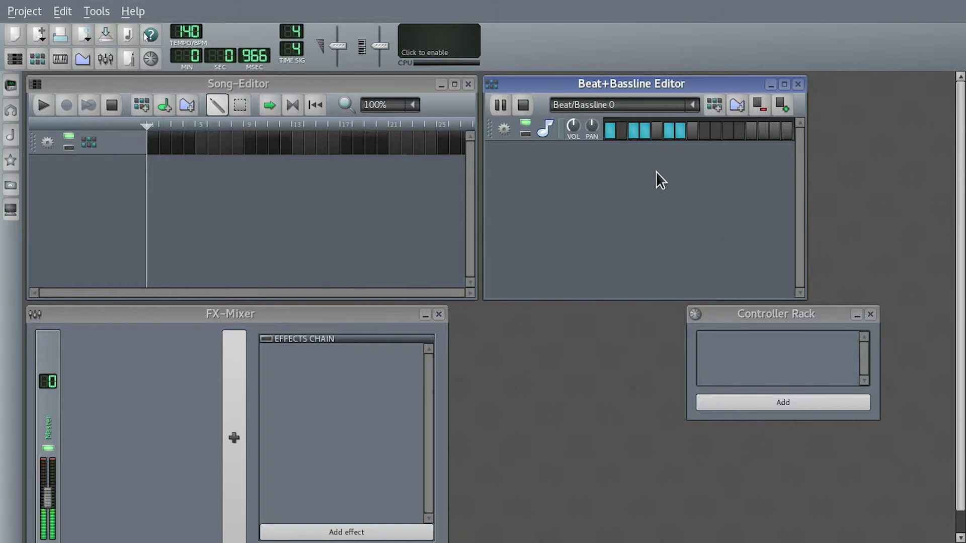
pyautogui.click(520, 104)
# - Raise the FX-Mixer window and pull the Master fader down to its lowest volume
pyautogui.moveTo(335, 305); pyautogui.dragTo(359, 252)
pyautogui.moveTo(72, 446); pyautogui.dragTo(74, 471)
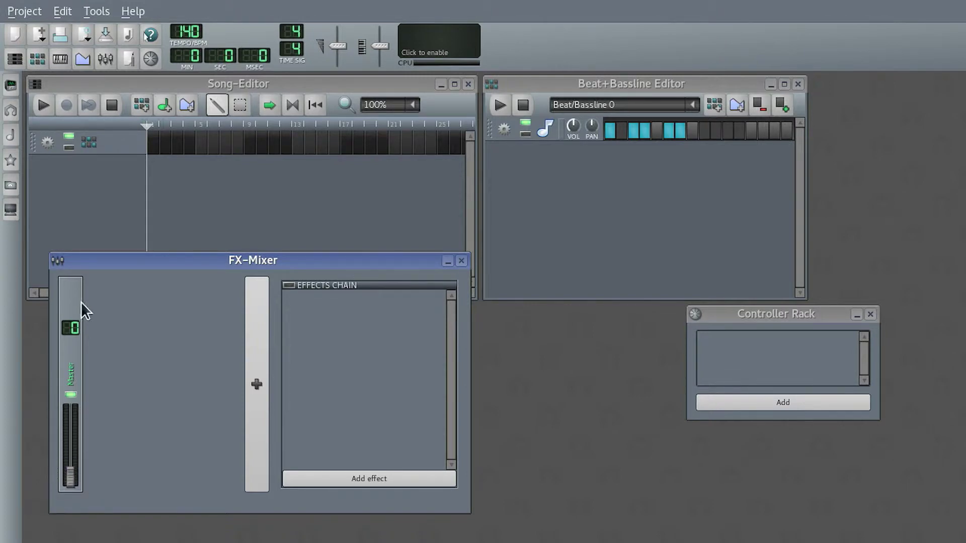
pyautogui.doubleClick(73, 471)
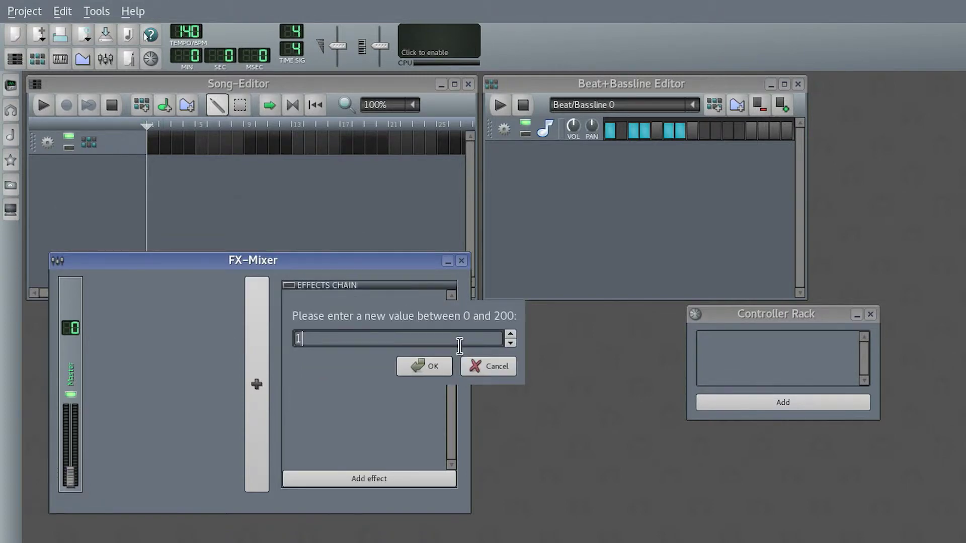
pyautogui.press('Return')
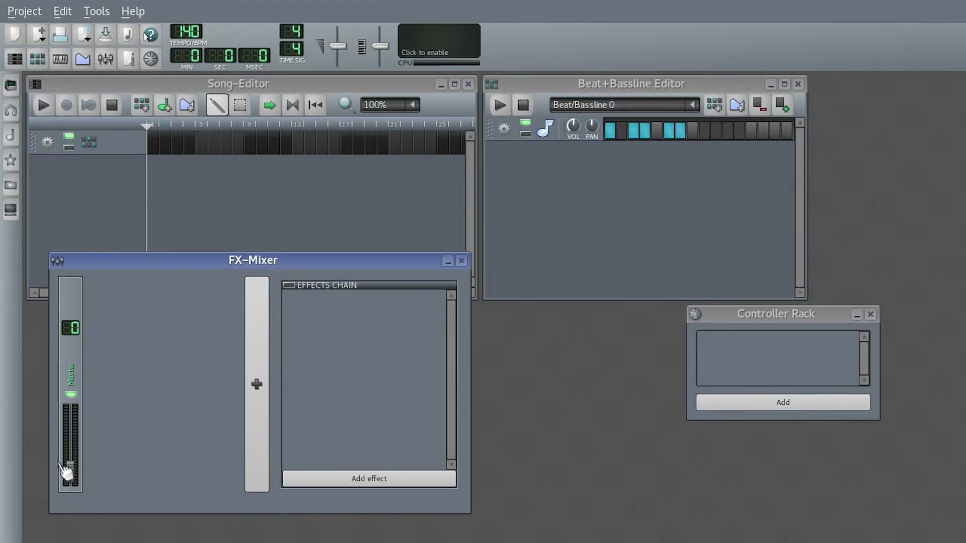
pyautogui.click(376, 480)
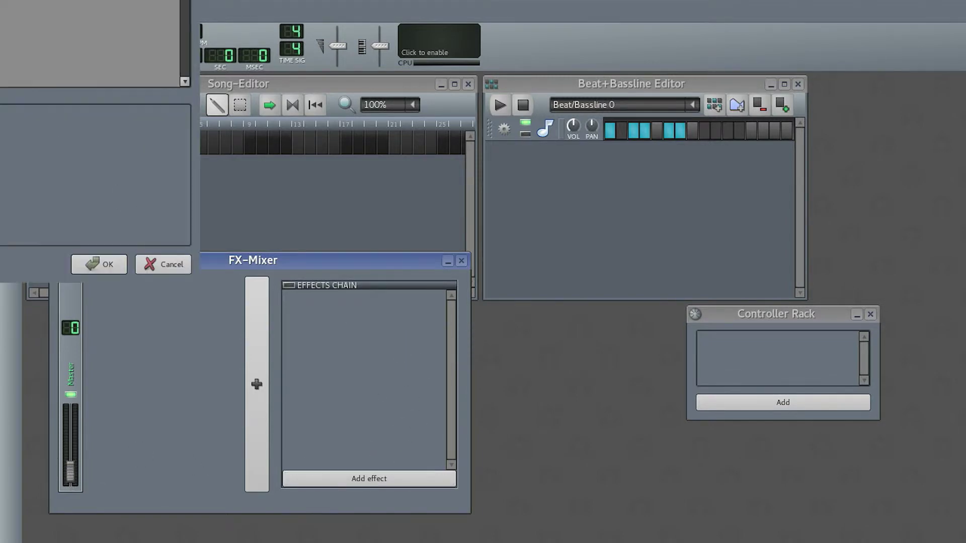
# - Search effects for 'reverb', compare TAP Reverberator and Calf Reverb, then add C* Plate2x2
pyautogui.write('reverb')
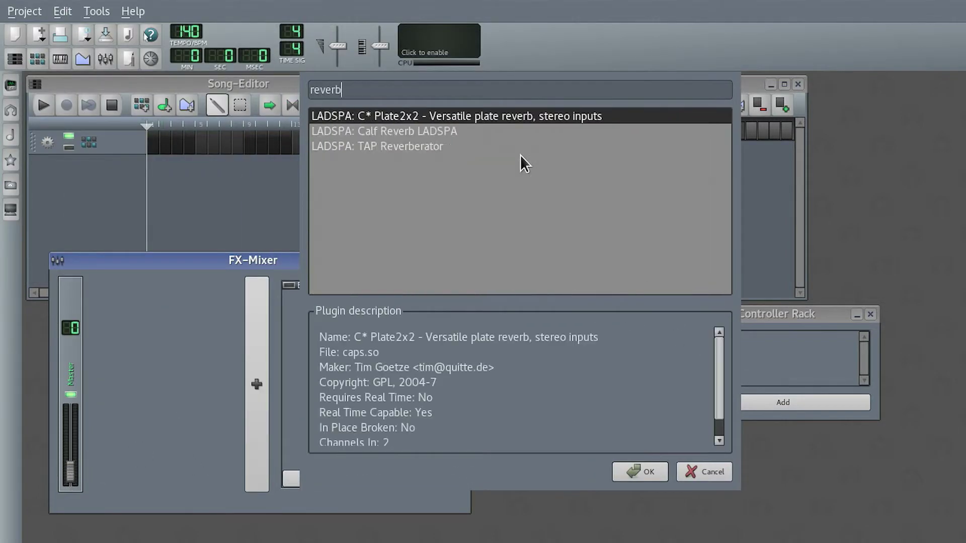
pyautogui.click(503, 143)
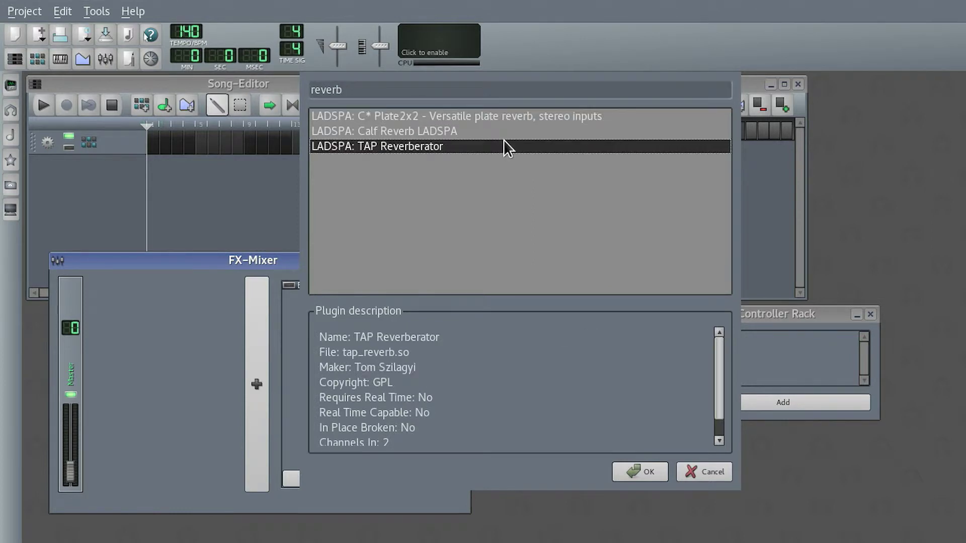
pyautogui.click(369, 131)
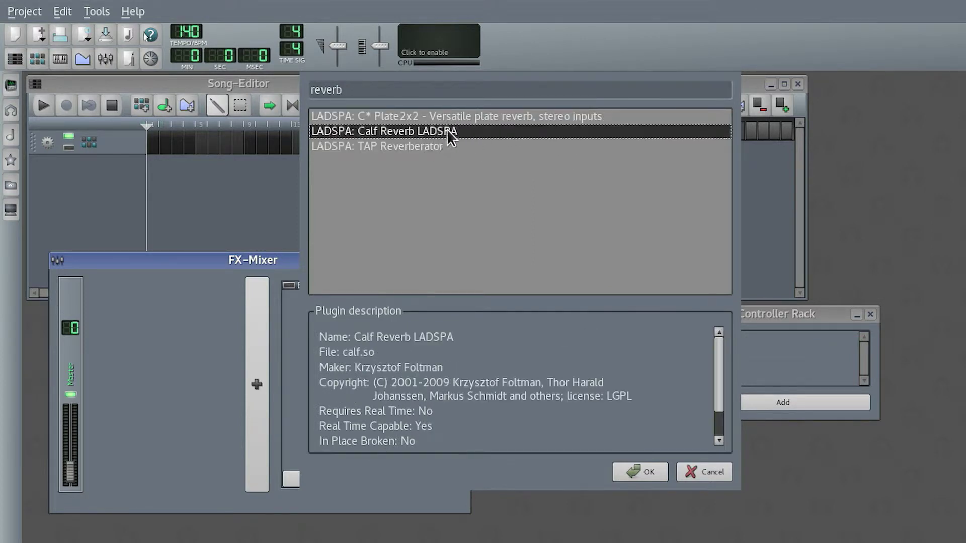
pyautogui.click(494, 116)
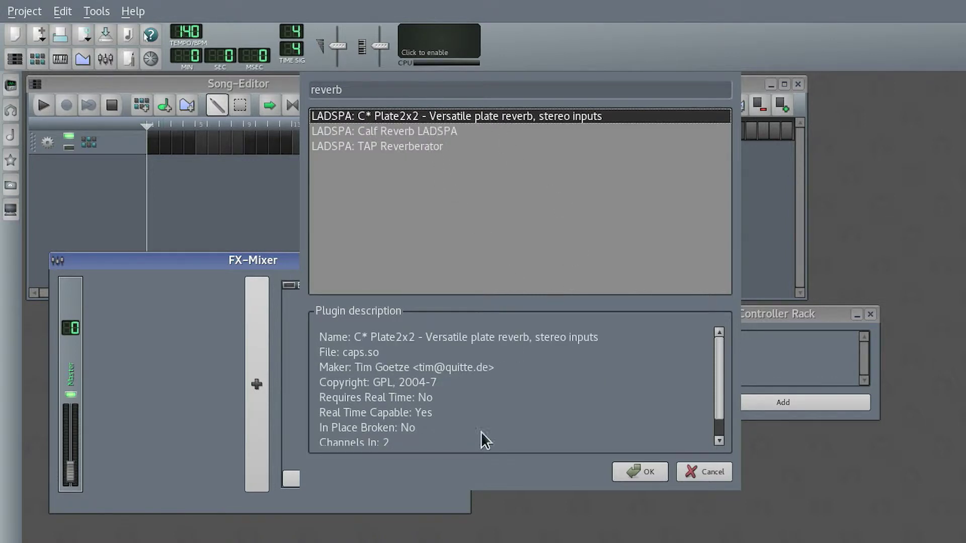
pyautogui.click(661, 471)
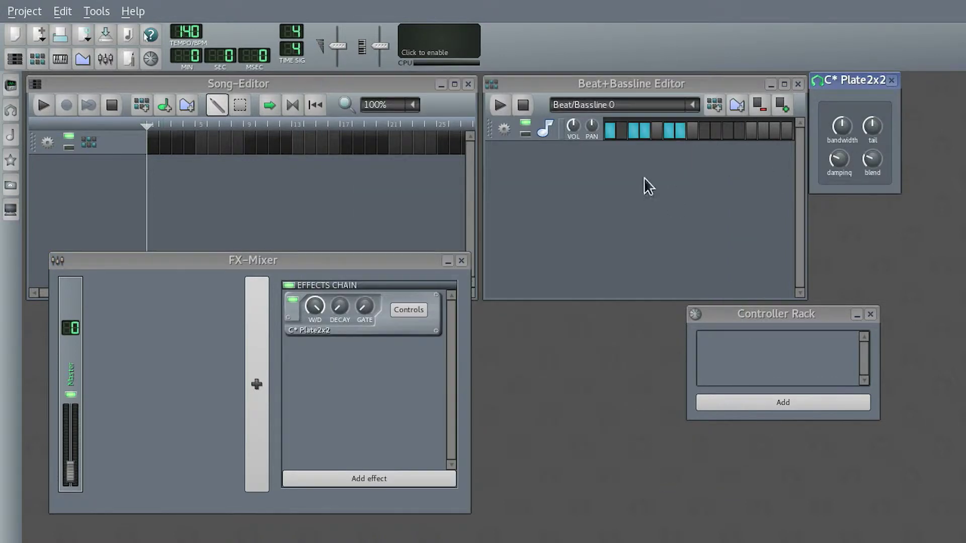
# - Play the beat, raise Plate2x2 damping near maximum and lower its bandwidth
pyautogui.click(502, 111)
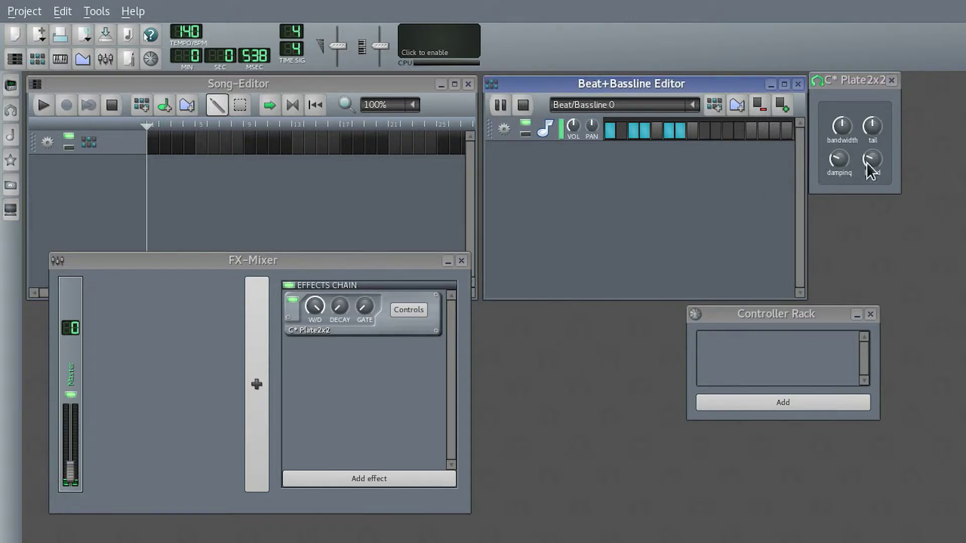
pyautogui.moveTo(858, 84); pyautogui.dragTo(486, 330)
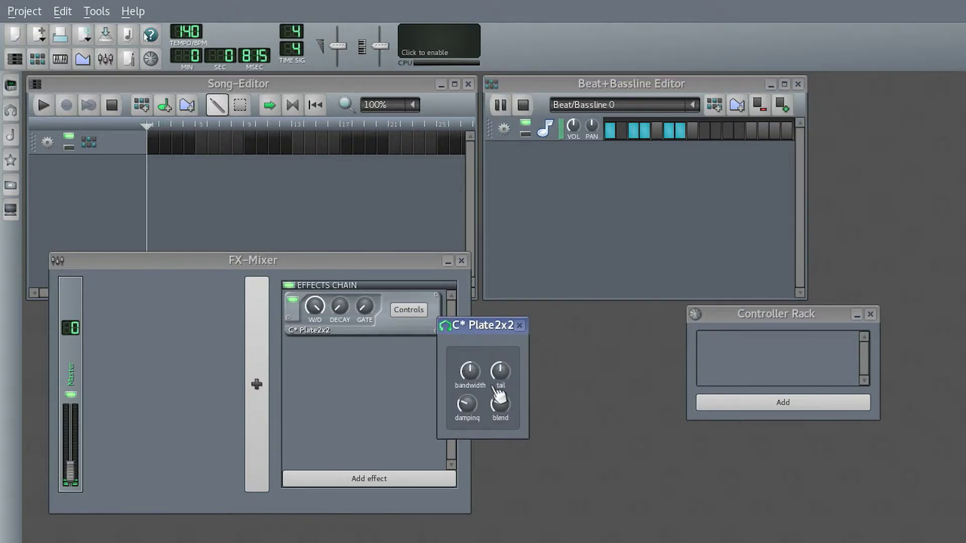
pyautogui.click(467, 404)
pyautogui.moveTo(467, 405); pyautogui.dragTo(500, 410)
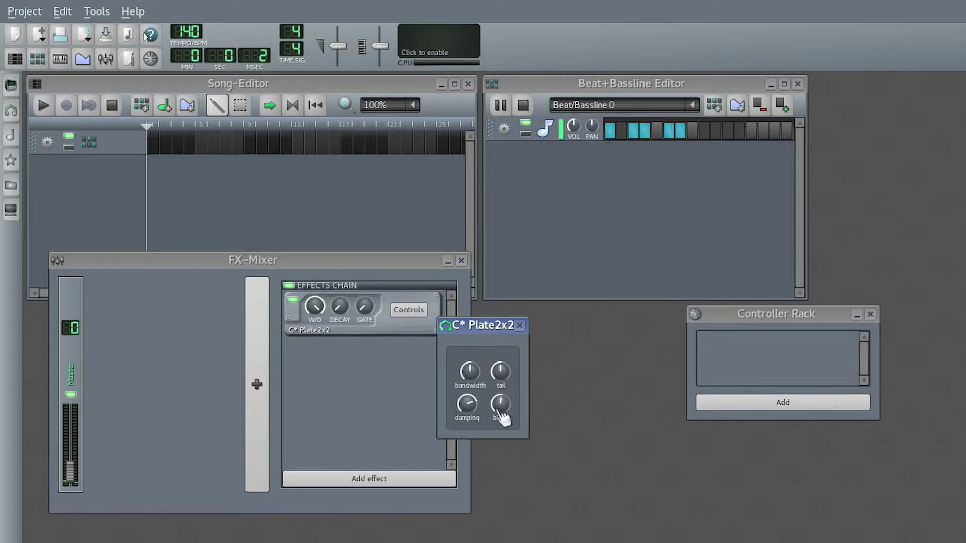
pyautogui.click(502, 372)
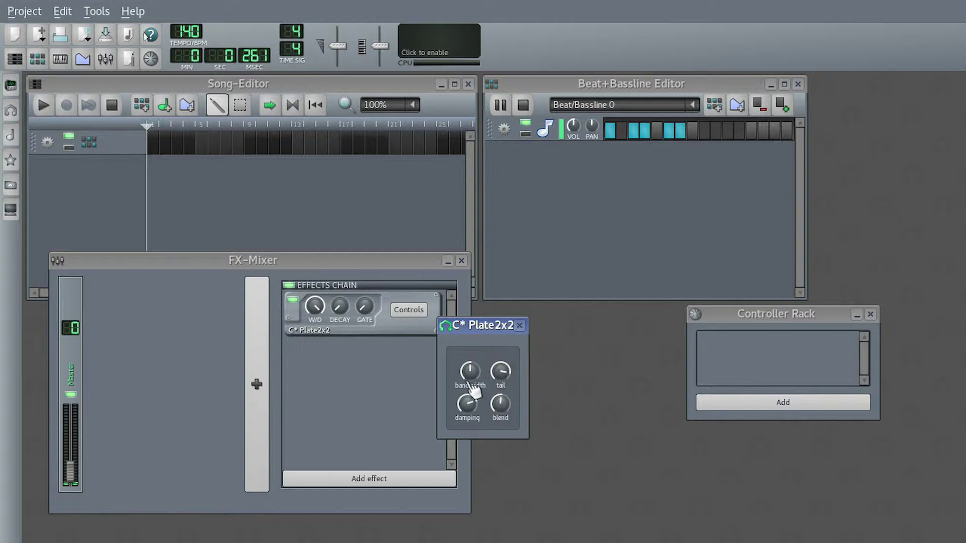
pyautogui.moveTo(474, 390); pyautogui.dragTo(503, 369)
# - Rebalance Plate2x2 blend, damping and bandwidth, then lower Master volume from 14% to 11%
pyautogui.moveTo(499, 426); pyautogui.dragTo(467, 398)
pyautogui.click(504, 407)
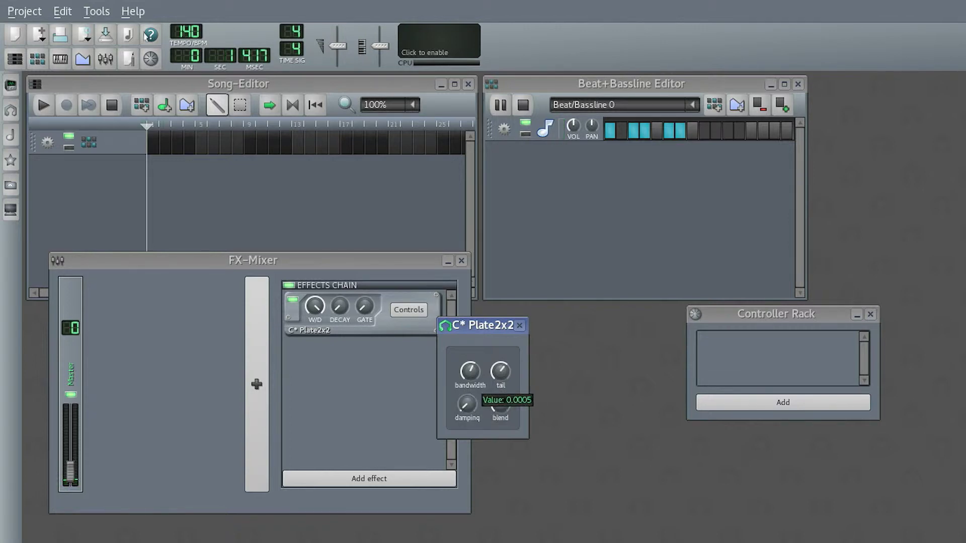
pyautogui.moveTo(467, 405); pyautogui.dragTo(505, 383)
pyautogui.click(479, 375)
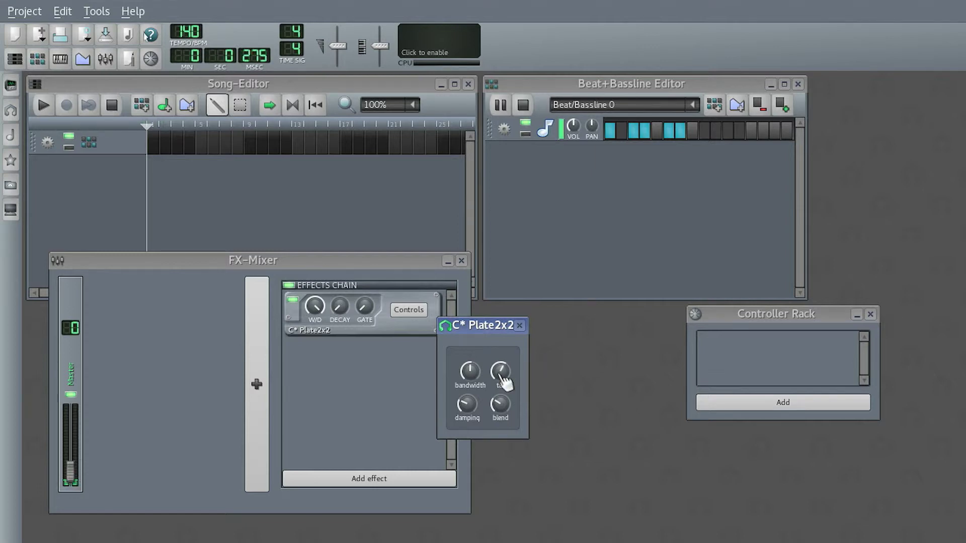
pyautogui.click(80, 471)
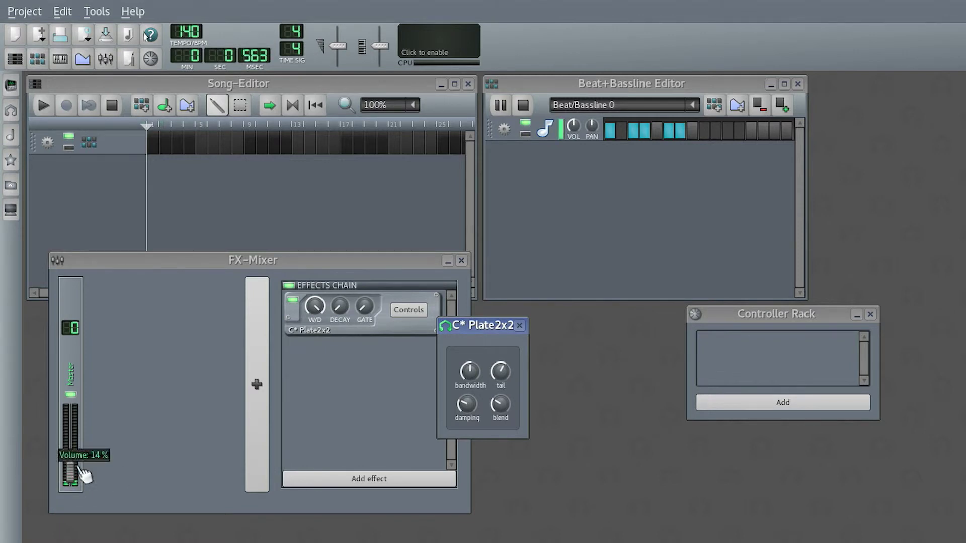
pyautogui.moveTo(80, 457); pyautogui.dragTo(73, 482)
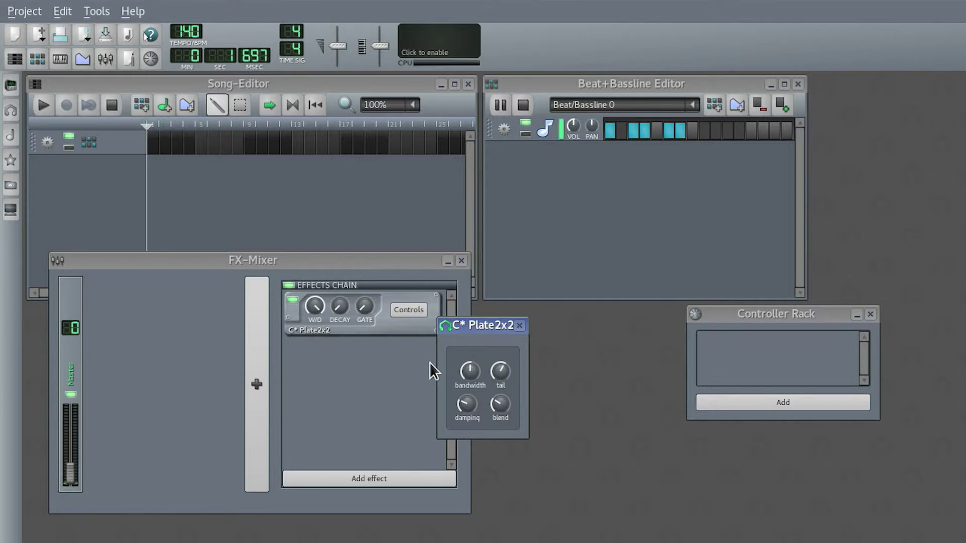
# - Add TAP Reverberator to the Master chain via a 'rever' search and switch it off
pyautogui.click(298, 305)
pyautogui.click(356, 479)
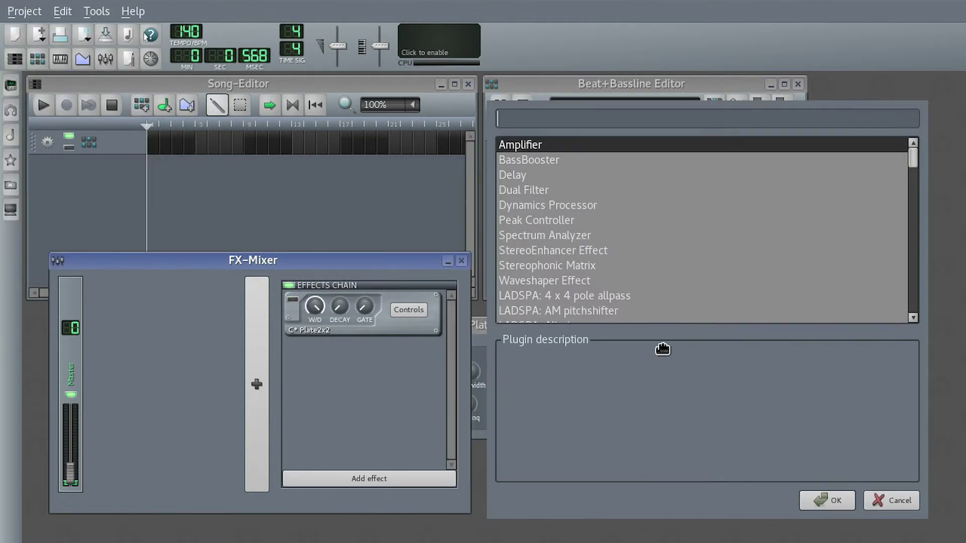
pyautogui.write('rever')
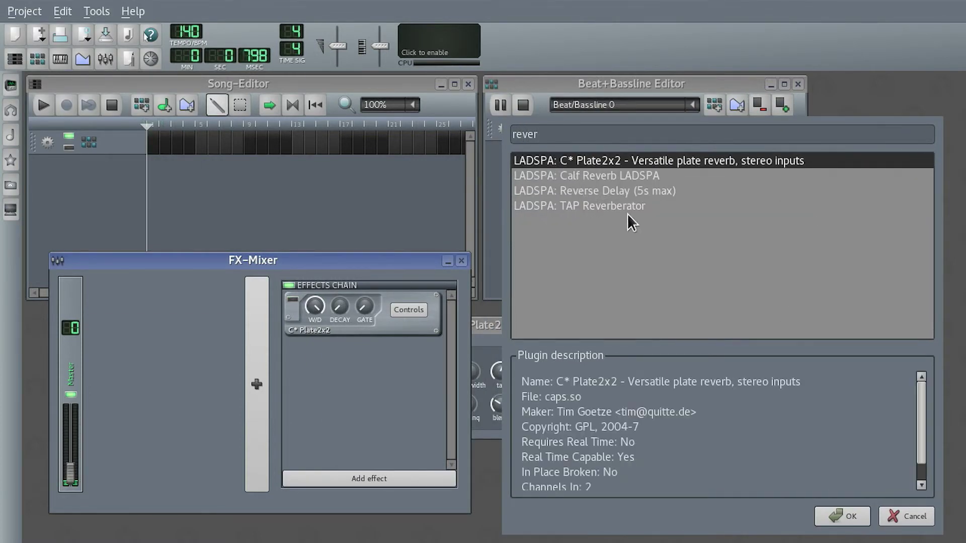
pyautogui.write('b')
pyautogui.press('BackSpace')
pyautogui.doubleClick(611, 205)
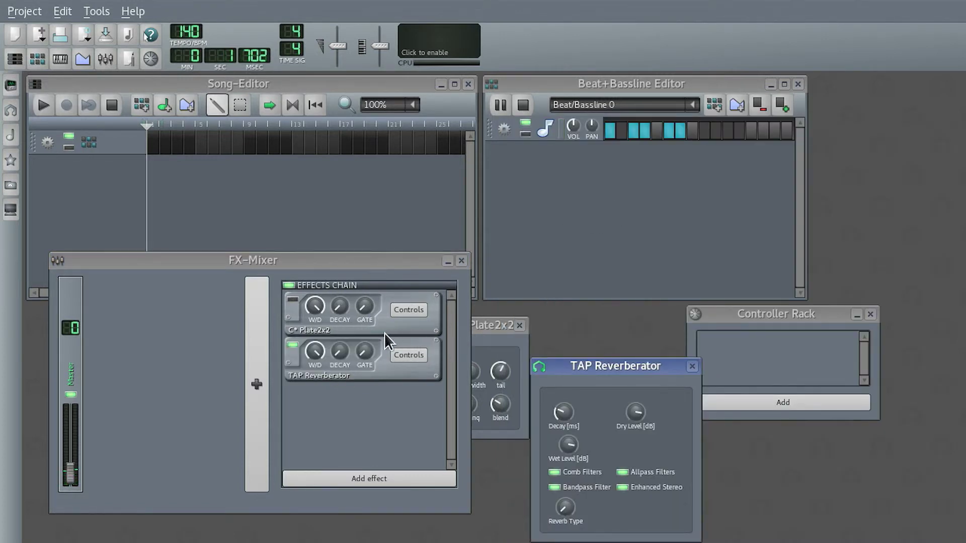
pyautogui.click(293, 345)
# - Add Calf Reverb LADSPA to the Master effects chain
pyautogui.click(374, 478)
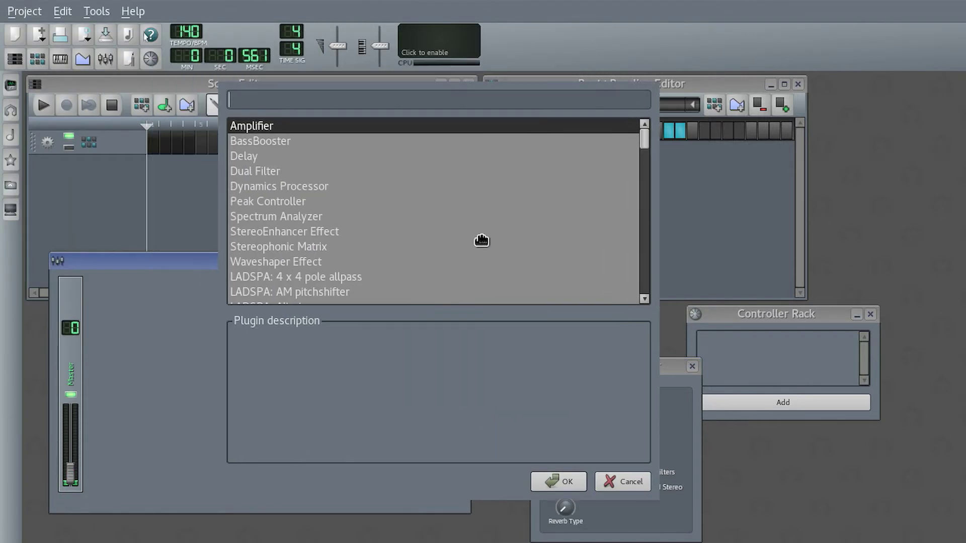
pyautogui.scroll(-3, 483, 241)
pyautogui.write('rever')
pyautogui.doubleClick(372, 140)
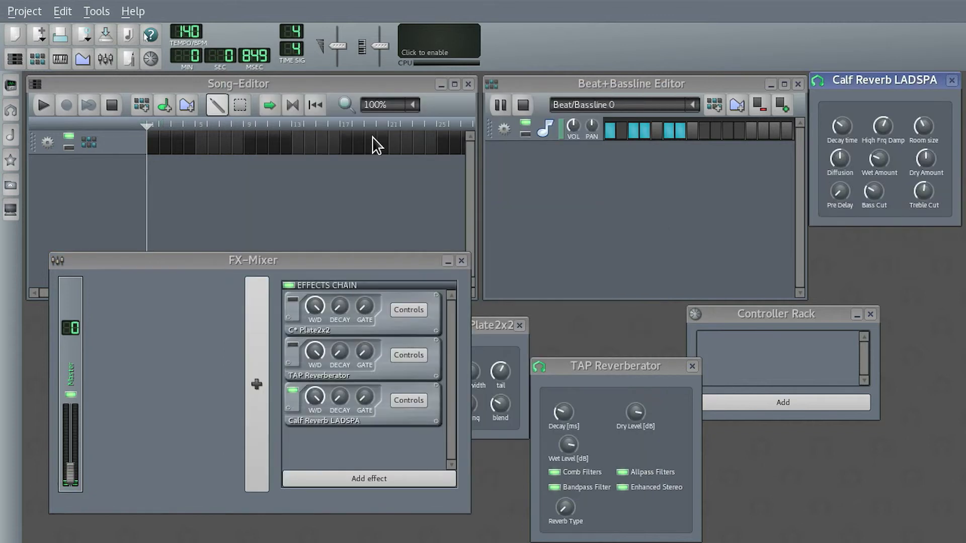
# - Set Calf Reverb treble cut ~94.9, dry amount ~0.92, decay time ~7.9 and diffusion ~0.59
pyautogui.moveTo(916, 77); pyautogui.dragTo(552, 261)
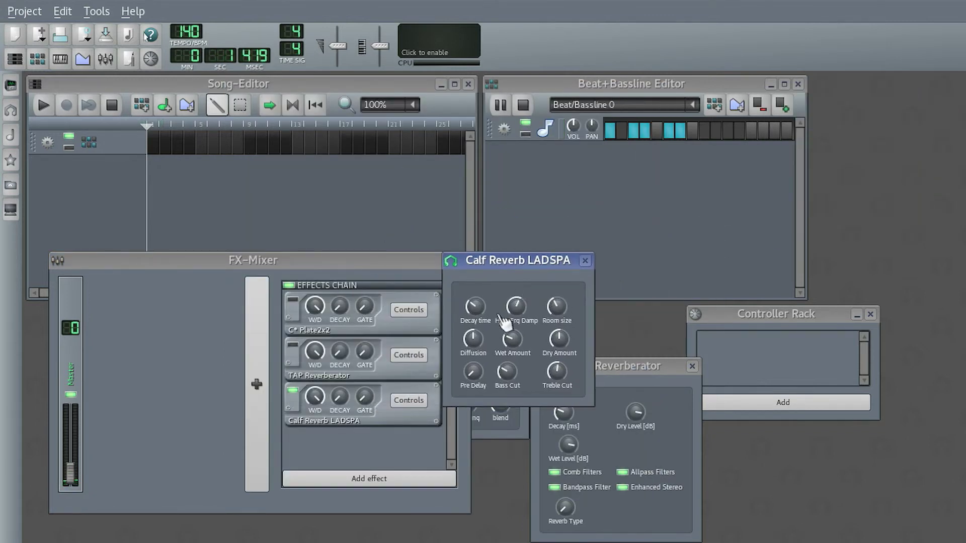
pyautogui.moveTo(476, 385); pyautogui.dragTo(473, 385)
pyautogui.moveTo(556, 373); pyautogui.dragTo(556, 387)
pyautogui.moveTo(559, 339); pyautogui.dragTo(557, 296)
pyautogui.moveTo(474, 306); pyautogui.dragTo(475, 295)
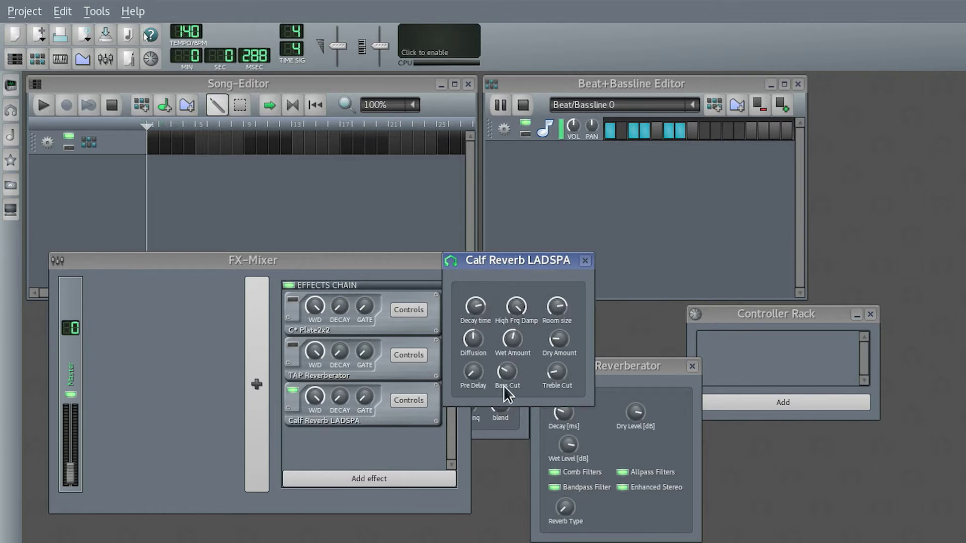
pyautogui.moveTo(507, 373); pyautogui.dragTo(515, 376)
pyautogui.click(513, 341)
pyautogui.moveTo(484, 345); pyautogui.dragTo(492, 346)
# - Check the Master volume without changing it, then raise Calf Reverb diffusion slightly
pyautogui.click(62, 453)
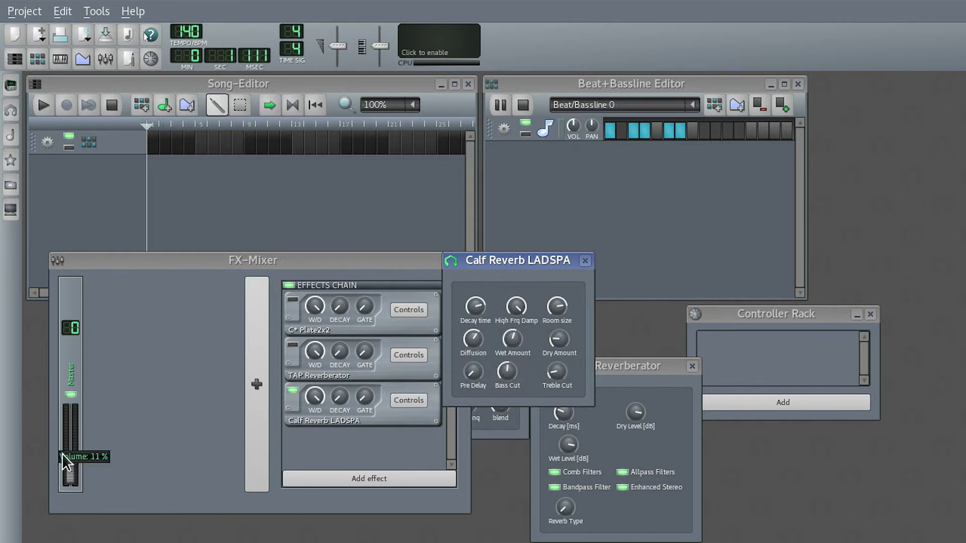
pyautogui.click(74, 473)
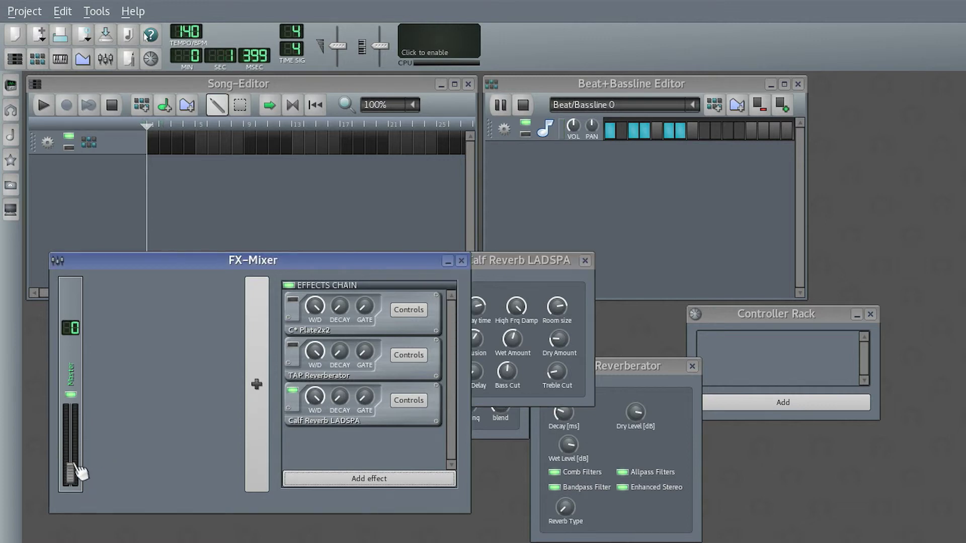
pyautogui.doubleClick(76, 472)
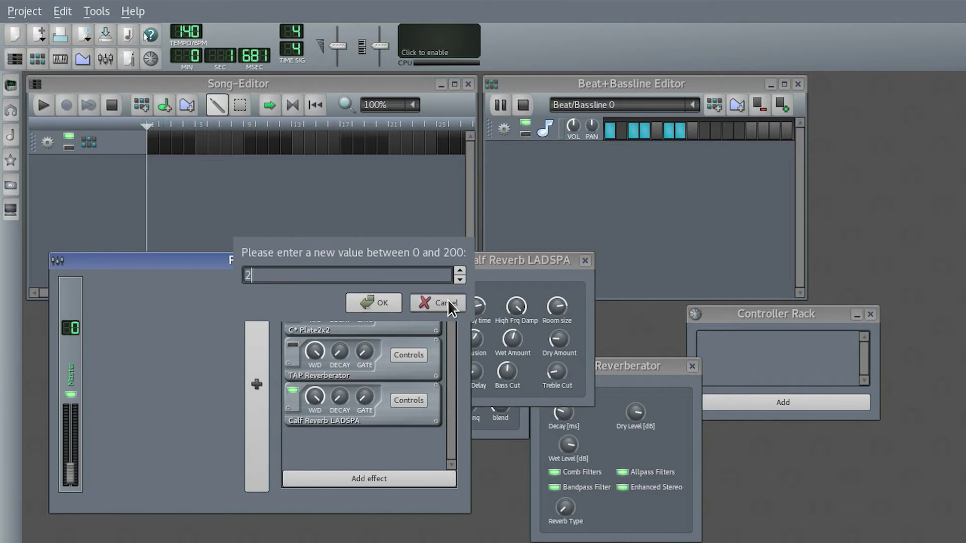
pyautogui.click(448, 303)
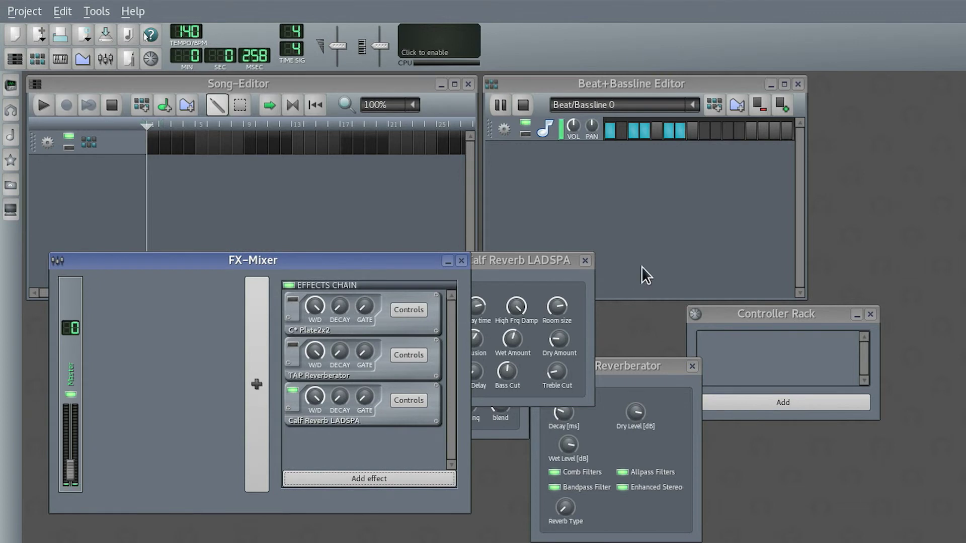
pyautogui.click(557, 263)
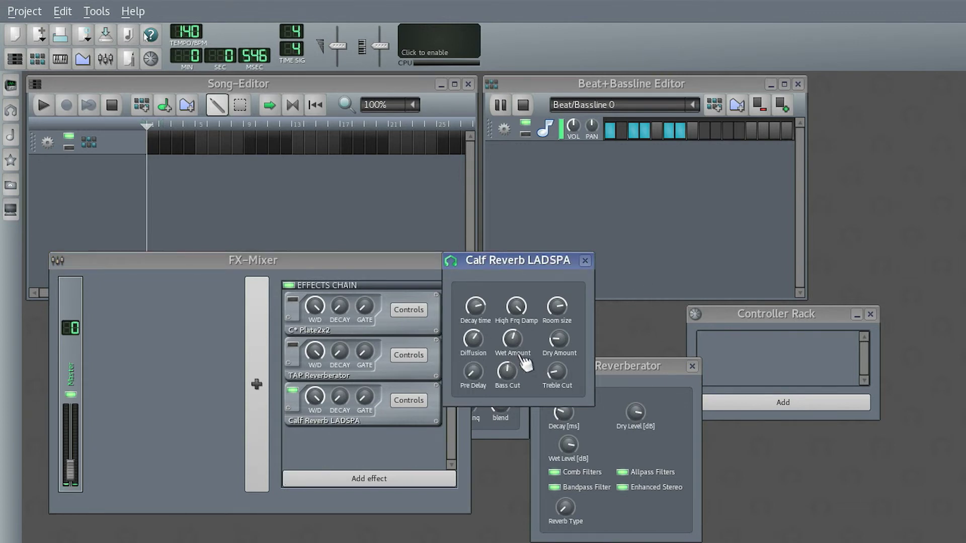
pyautogui.moveTo(473, 349); pyautogui.dragTo(473, 329)
# - Turn Plate2x2 back on, switch TAP Reverberator off, and toggle Calf Reverb off and on
pyautogui.click(292, 300)
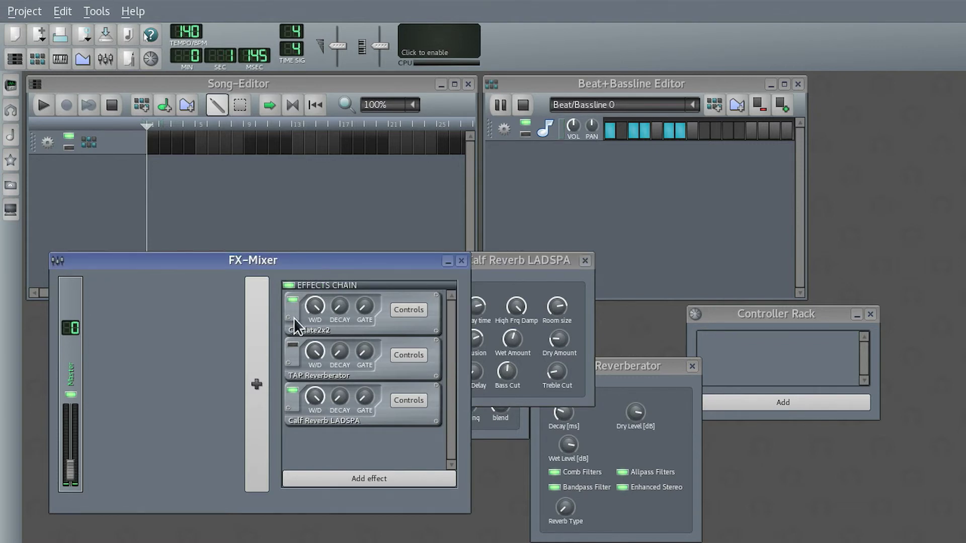
pyautogui.click(294, 347)
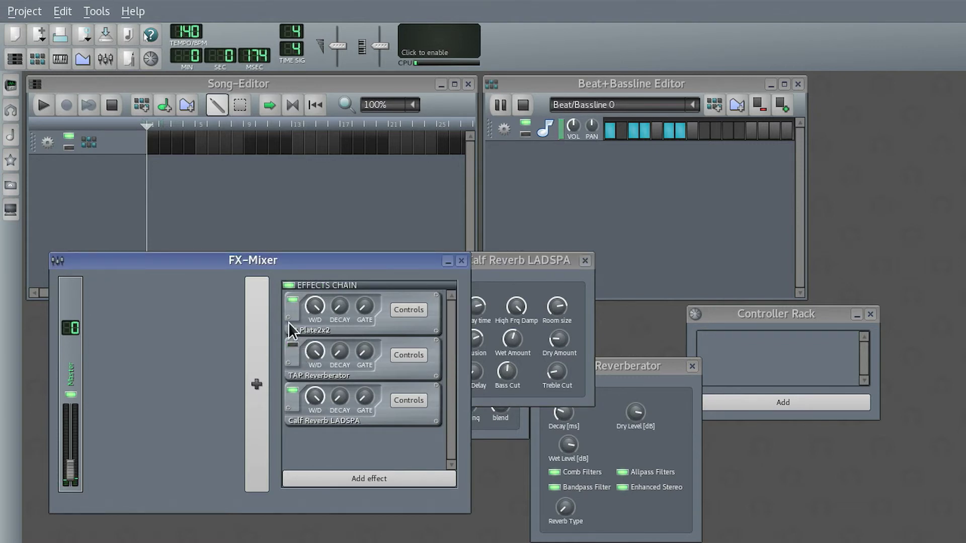
pyautogui.click(294, 391)
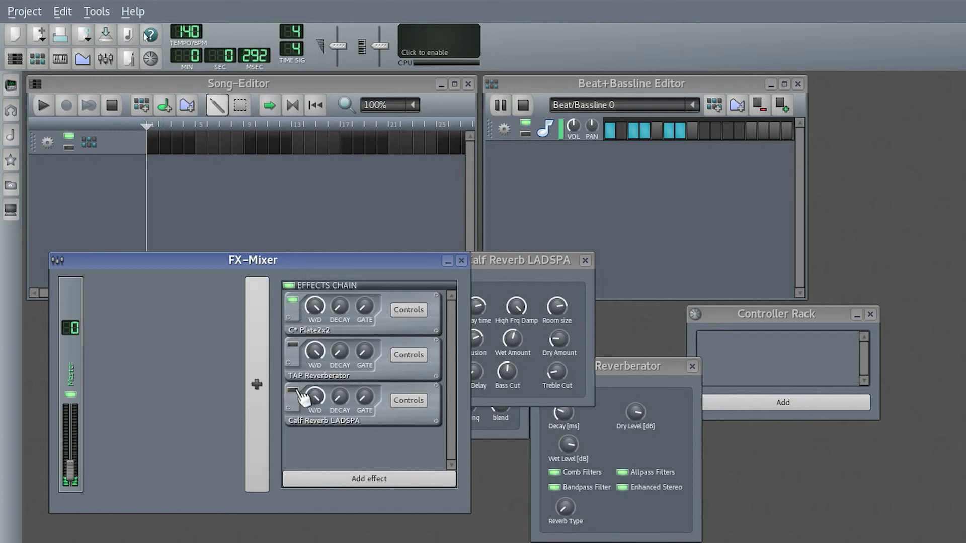
pyautogui.click(293, 391)
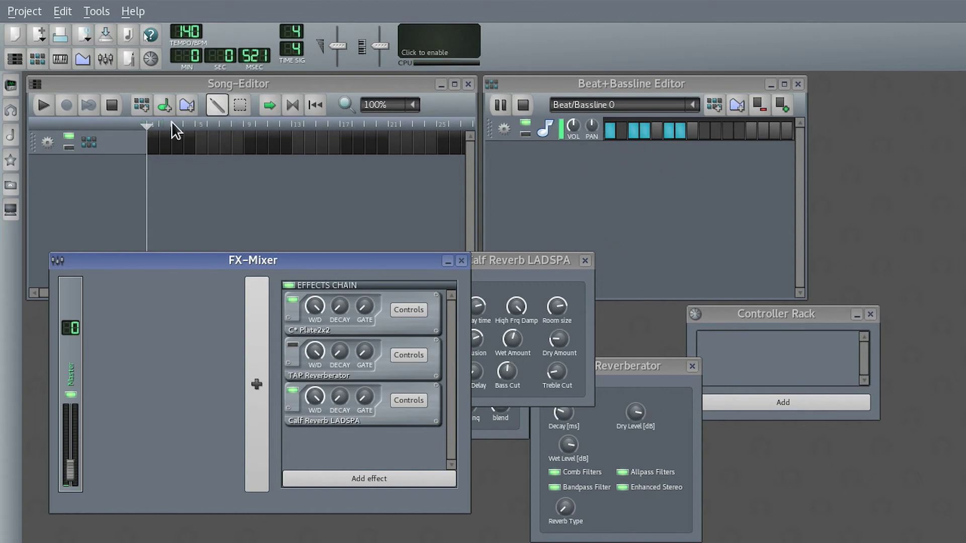
# - Place the beat at bar 1, stop playback, and export the project as 'cooooolclaps'
pyautogui.click(153, 144)
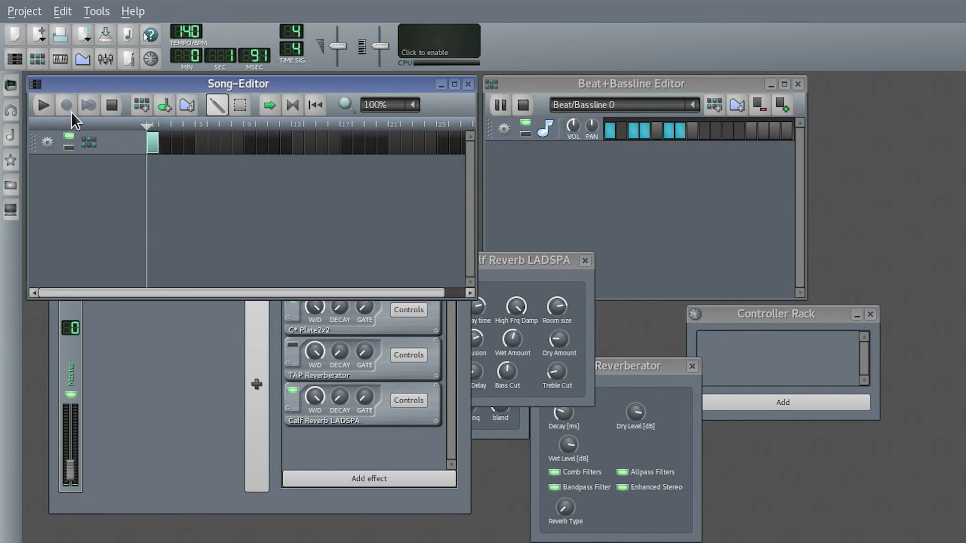
pyautogui.click(113, 105)
pyautogui.click(37, 14)
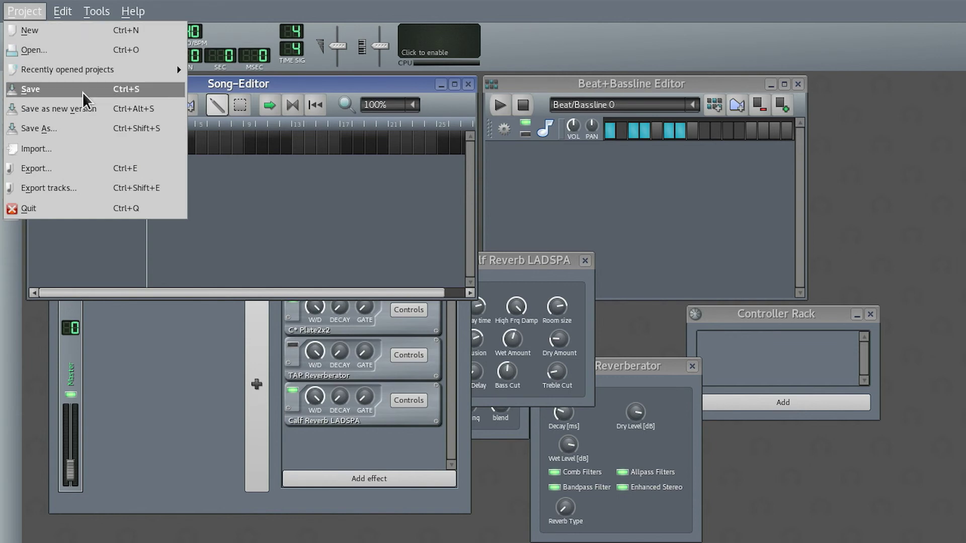
pyautogui.click(119, 168)
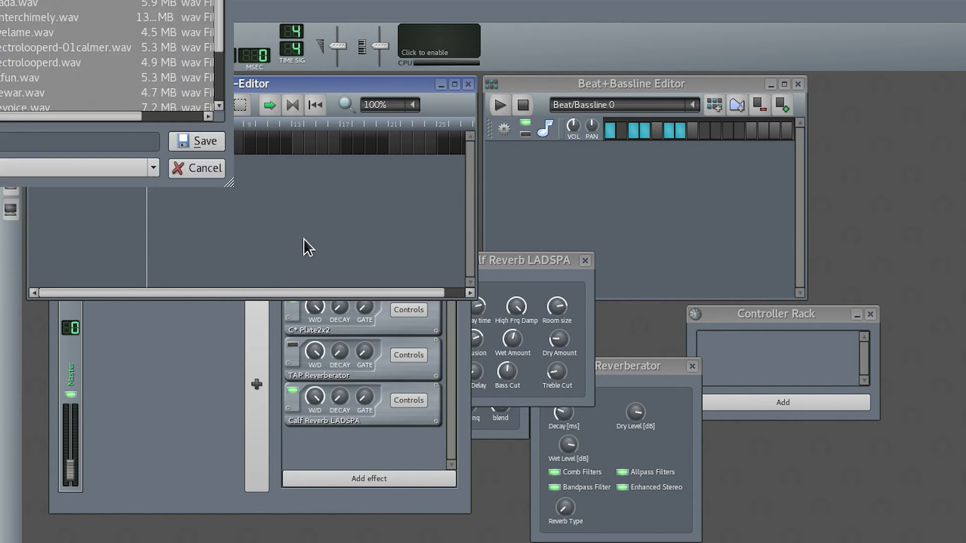
pyautogui.write('c')
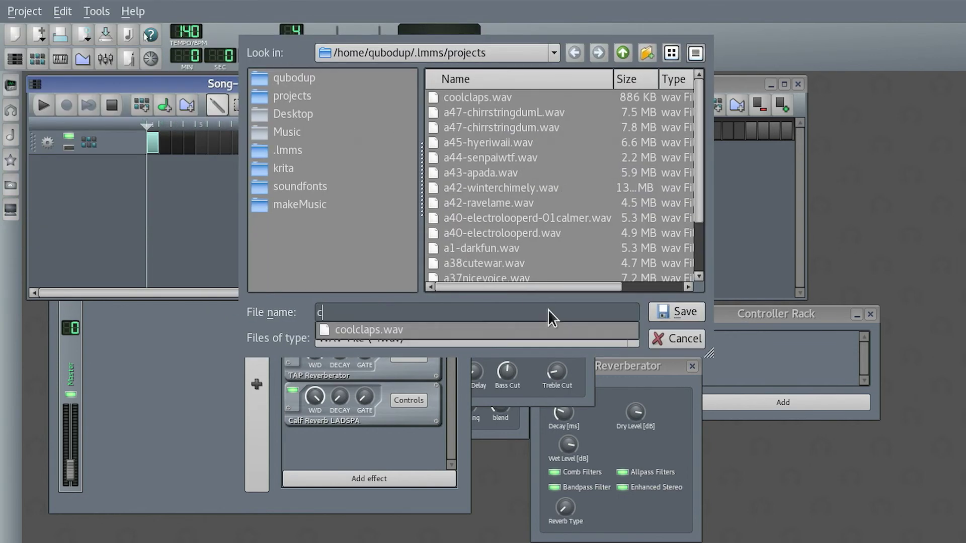
pyautogui.write('ooooolclaps')
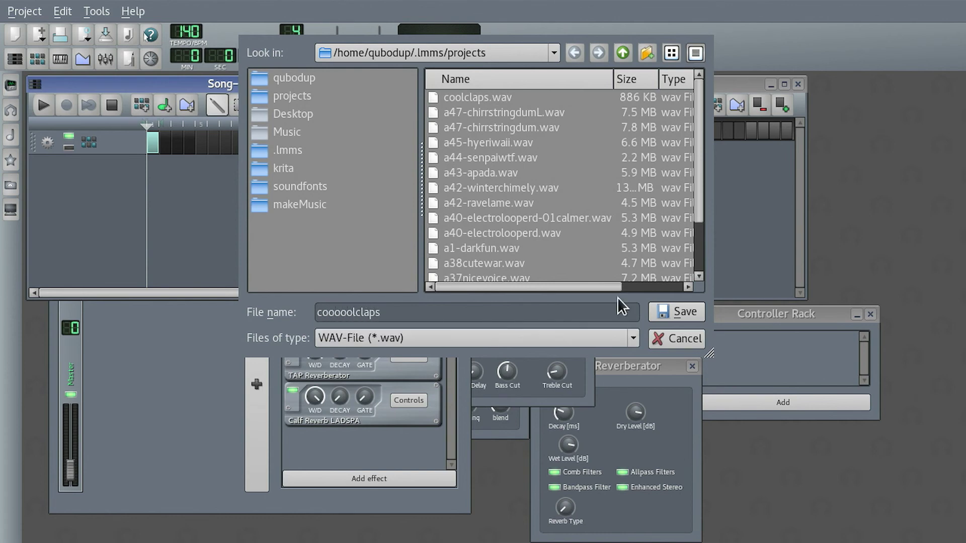
pyautogui.click(677, 313)
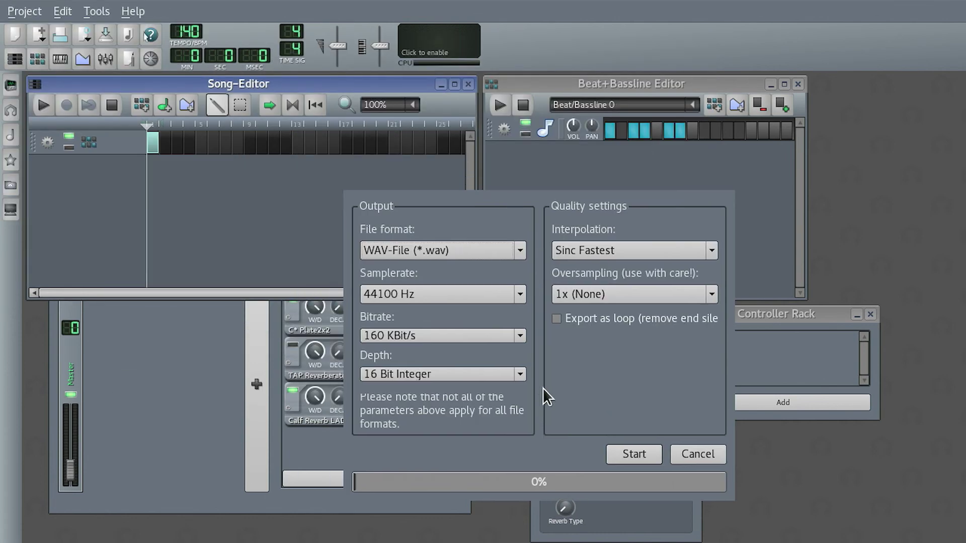
# - Confirm the 44100 Hz sample rate and start the WAV export at 16 Bit Integer
pyautogui.click(457, 294)
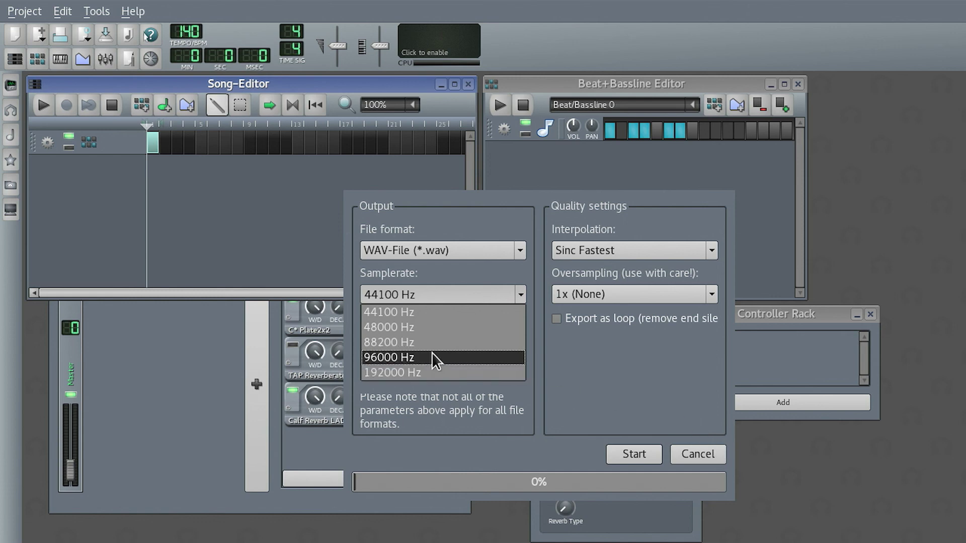
pyautogui.click(463, 395)
pyautogui.click(626, 461)
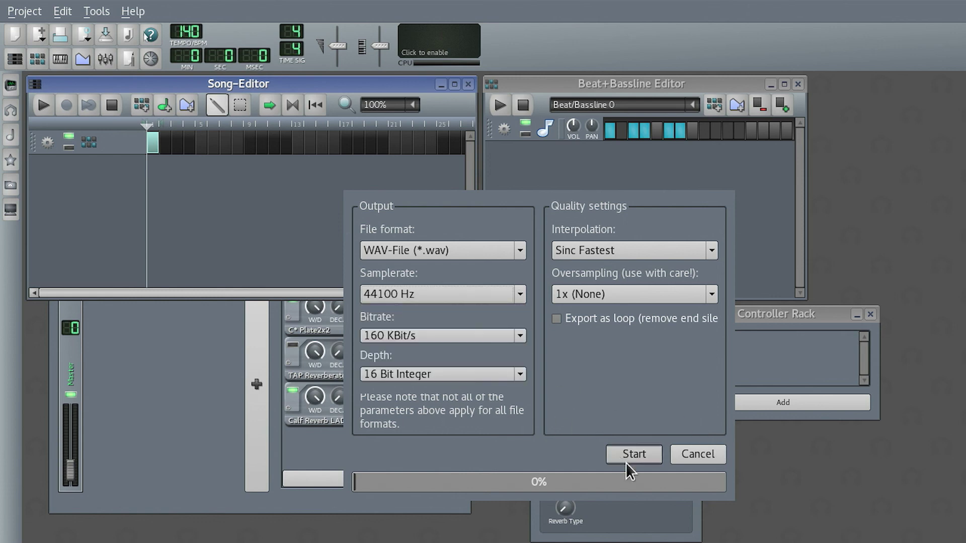